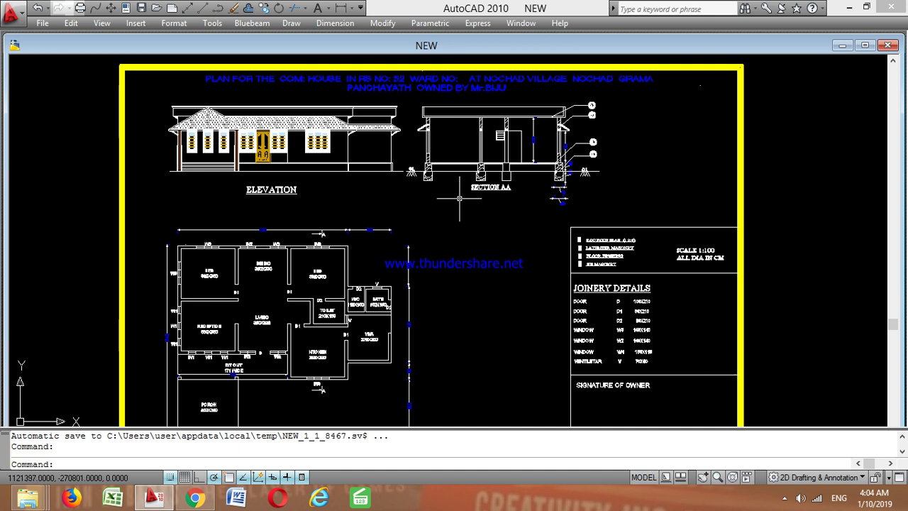
- Look over the whole building plan sheet, from the elevation and section down to the floor plan and area table
mouse_move(661, 178)
middle_mouse_down()
mouse_move(673, 200)
mouse_move(673, 177)
middle_mouse_up()
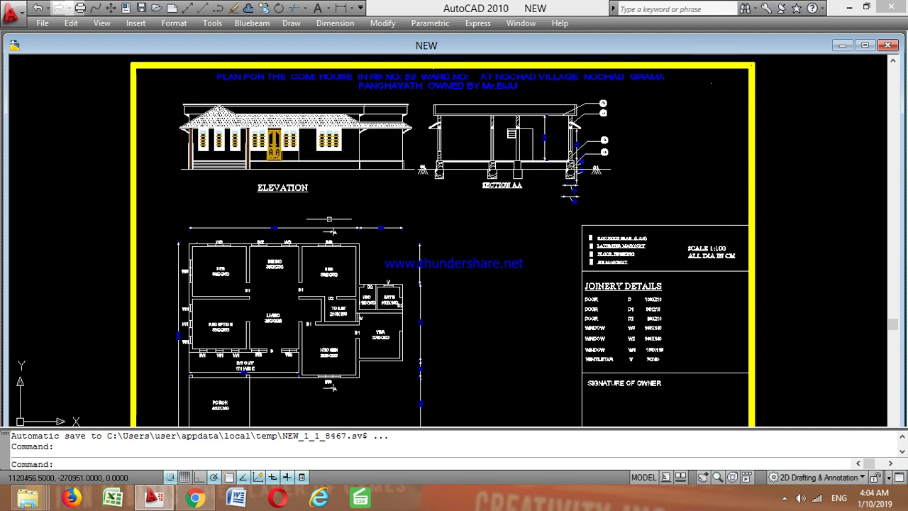
middle_click_drag(280, 276, 276, 215)
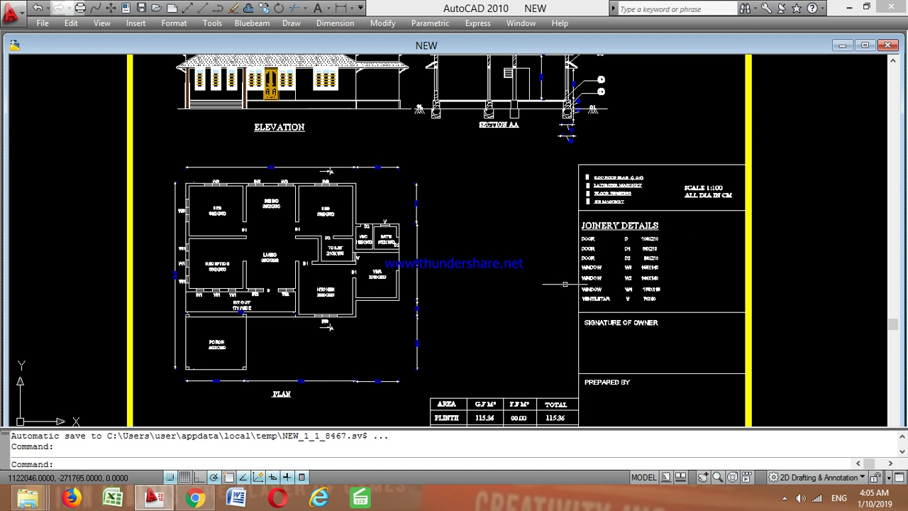
left_click(747, 347)
middle_click_drag(459, 371, 451, 316)
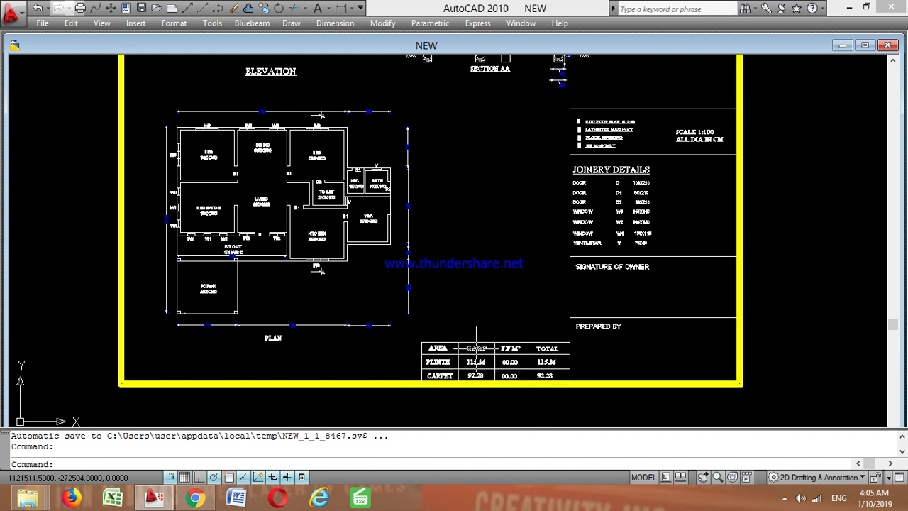
middle_click_drag(388, 212, 377, 348)
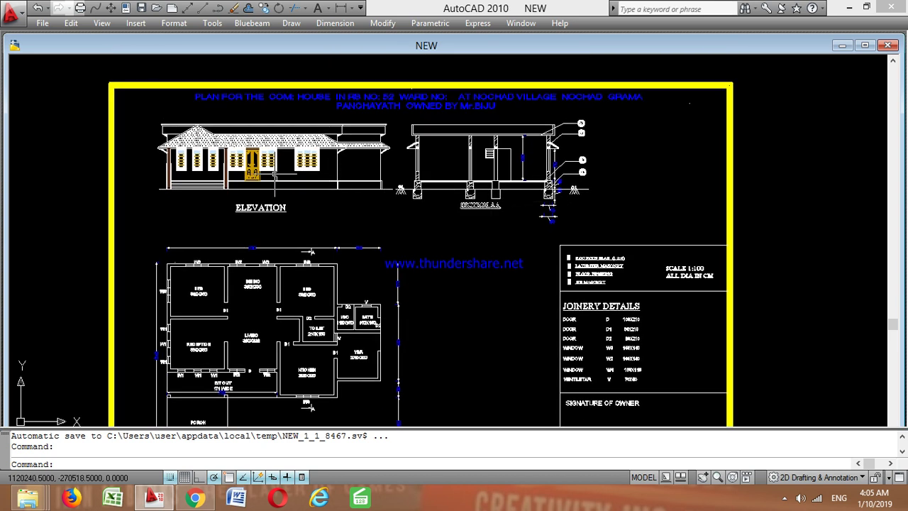
- Examine the Section AA drawing, including its foundations, height dimensions and the numbered callouts 1 to 4
scroll(199, 144, "up", 2)
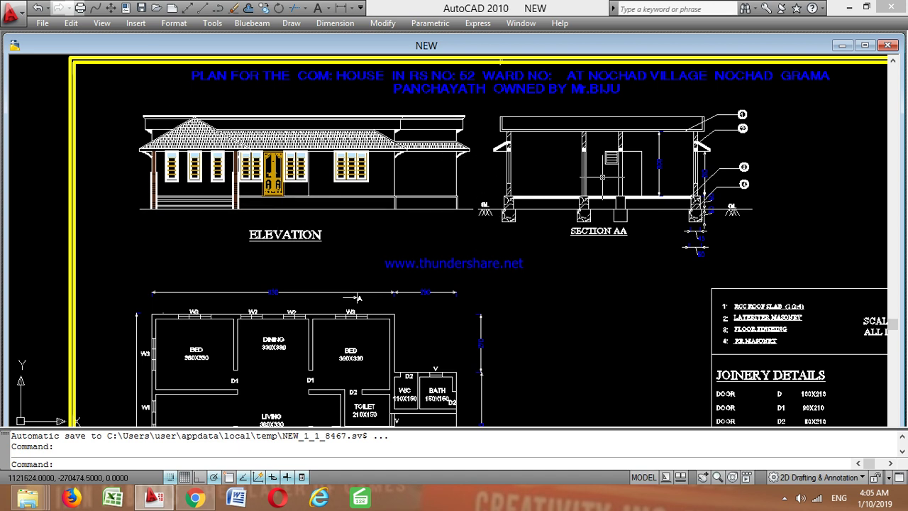
scroll(692, 164, "up", 5)
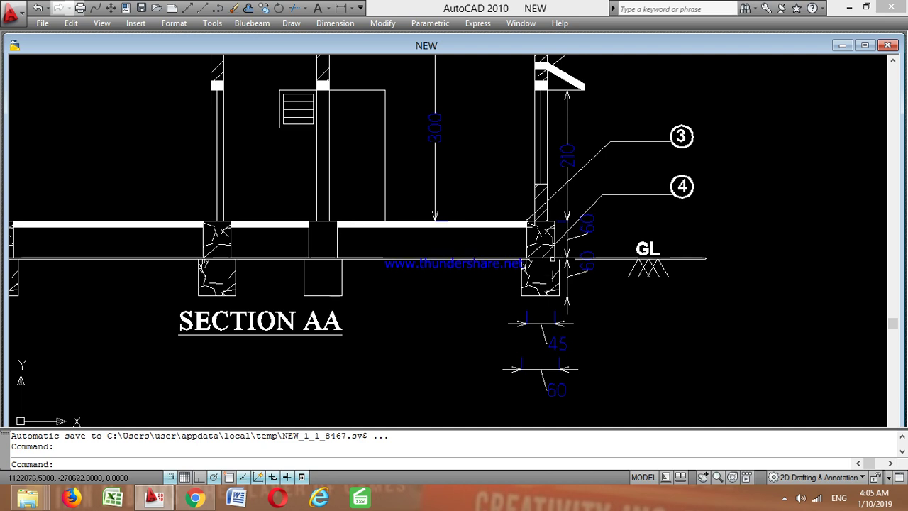
scroll(538, 322, "down", 3)
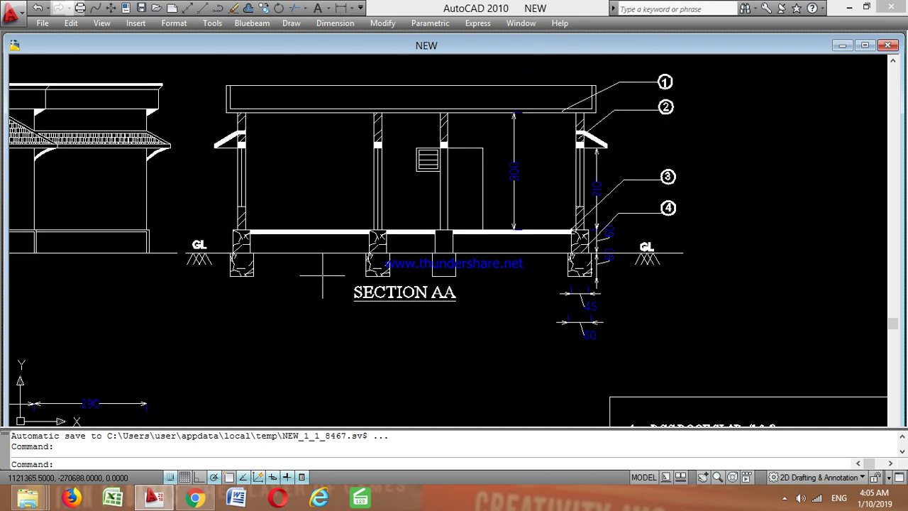
scroll(560, 310, "up", 3)
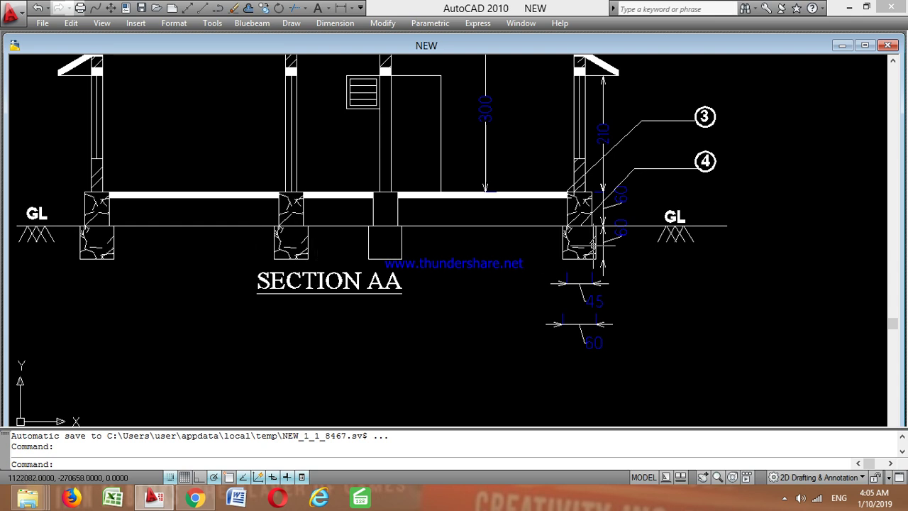
middle_click_drag(572, 145, 577, 202)
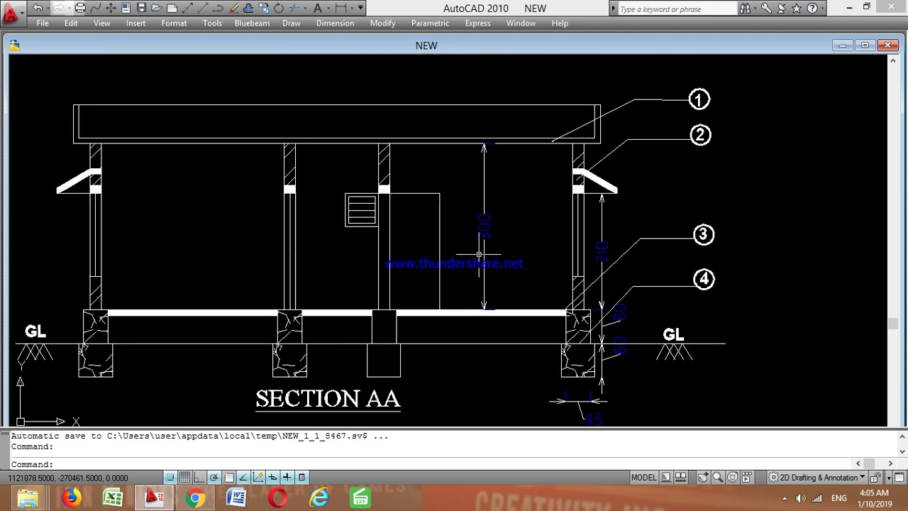
mouse_move(698, 98)
middle_mouse_down()
mouse_move(420, 90)
mouse_move(401, 99)
middle_mouse_up()
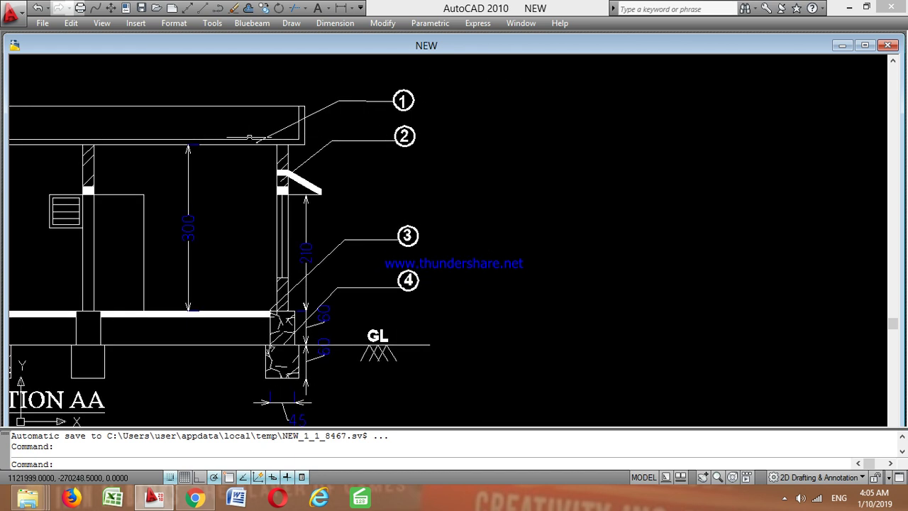
- Read the numbered material legend and the scale and units note on the building plan sheet
scroll(249, 137, "down", 4)
scroll(282, 246, "up", 6)
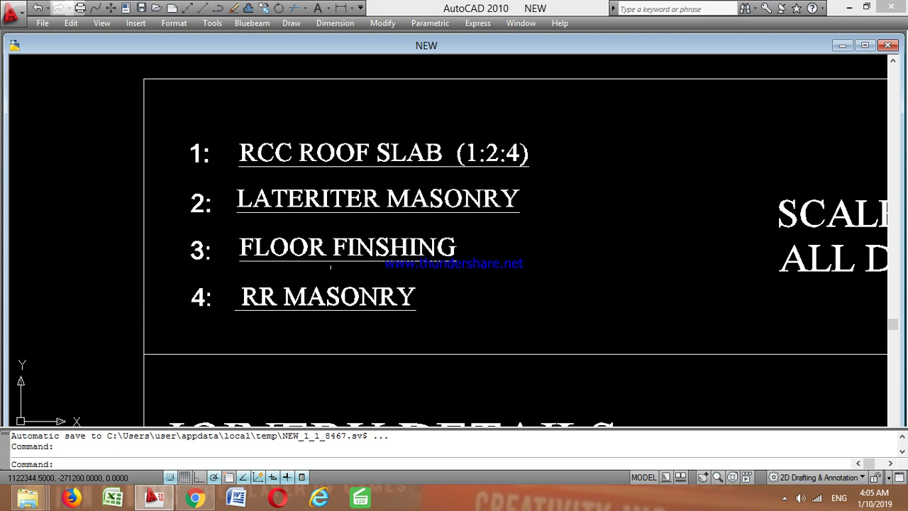
scroll(335, 340, "down", 4)
scroll(522, 253, "up", 3)
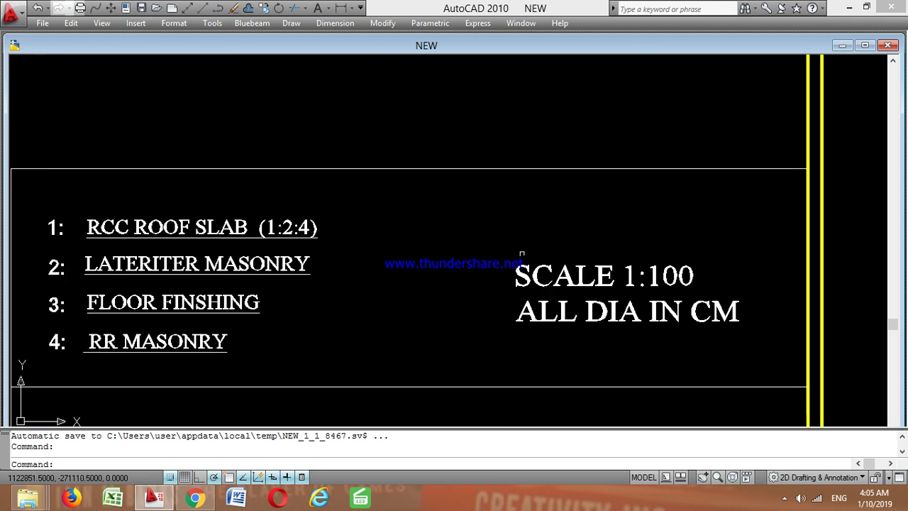
scroll(702, 185, "down", 3)
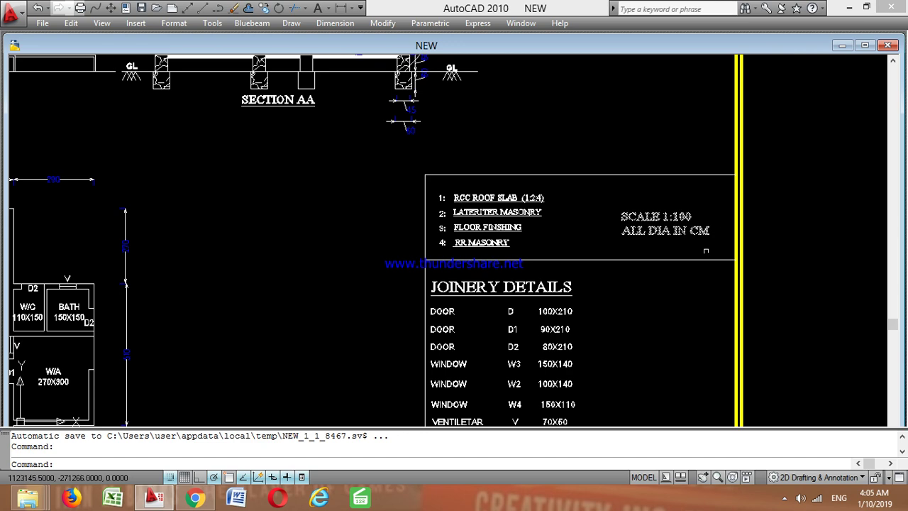
scroll(638, 213, "down", 5)
- Examine the building plan sheet's title text together with the front elevation and the section beside it
middle_click_drag(526, 170, 462, 79)
scroll(429, 140, "up", 6)
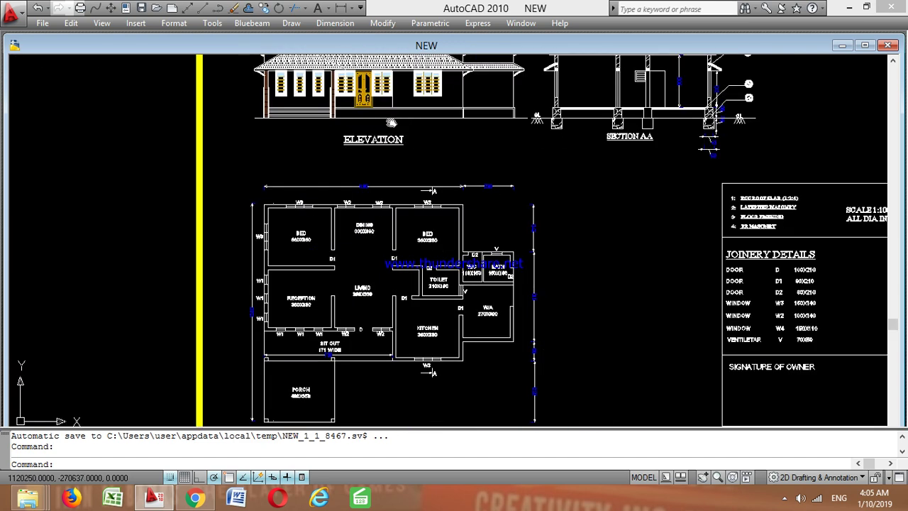
middle_click_drag(391, 123, 366, 288)
middle_click_drag(508, 237, 437, 248)
scroll(393, 207, "up", 3)
scroll(393, 209, "down", 2)
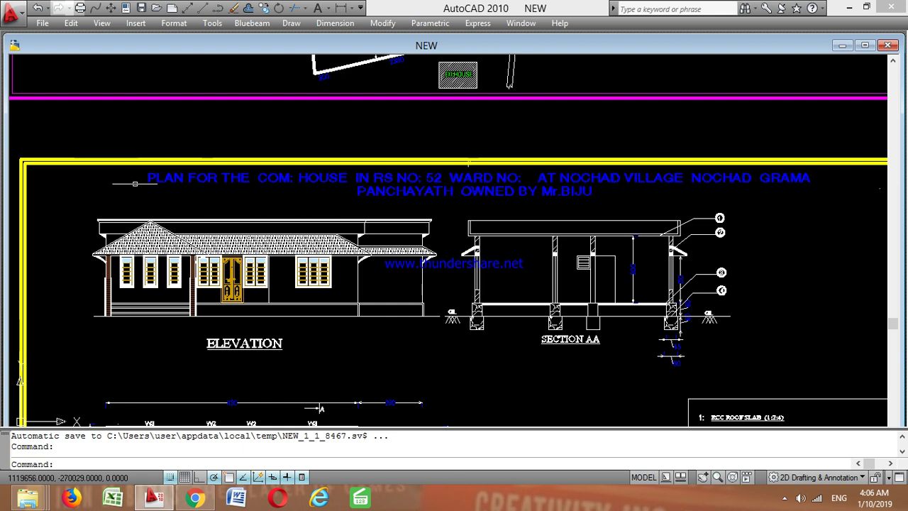
scroll(273, 193, "up", 2)
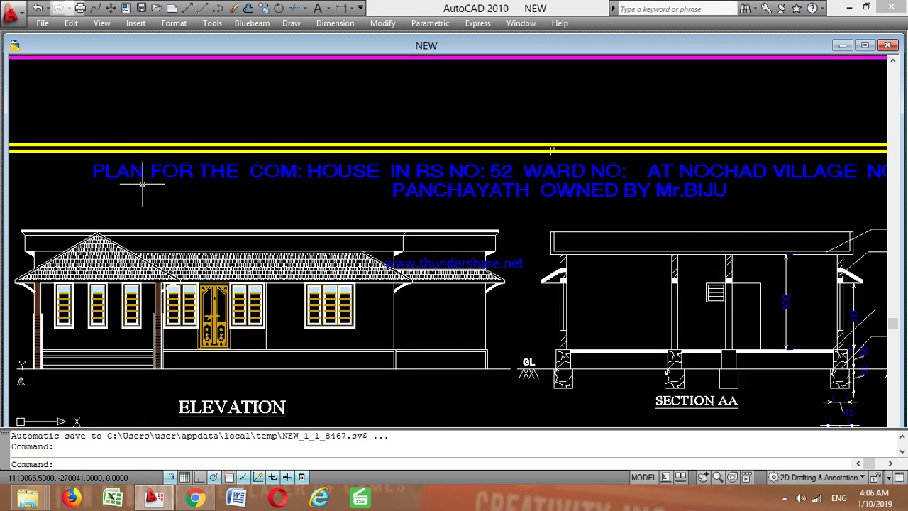
middle_click_drag(551, 150, 296, 135)
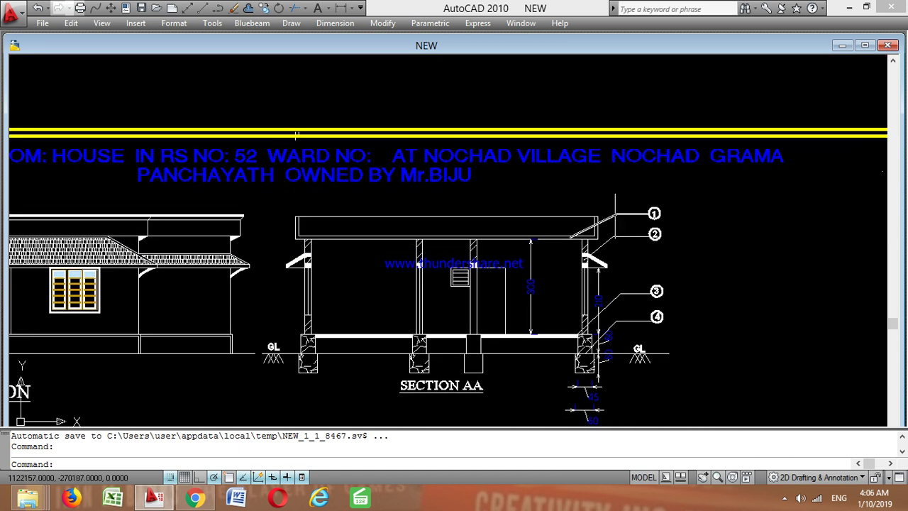
mouse_move(184, 232)
middle_mouse_down()
mouse_move(339, 140)
mouse_move(299, 293)
mouse_move(262, 302)
middle_mouse_up()
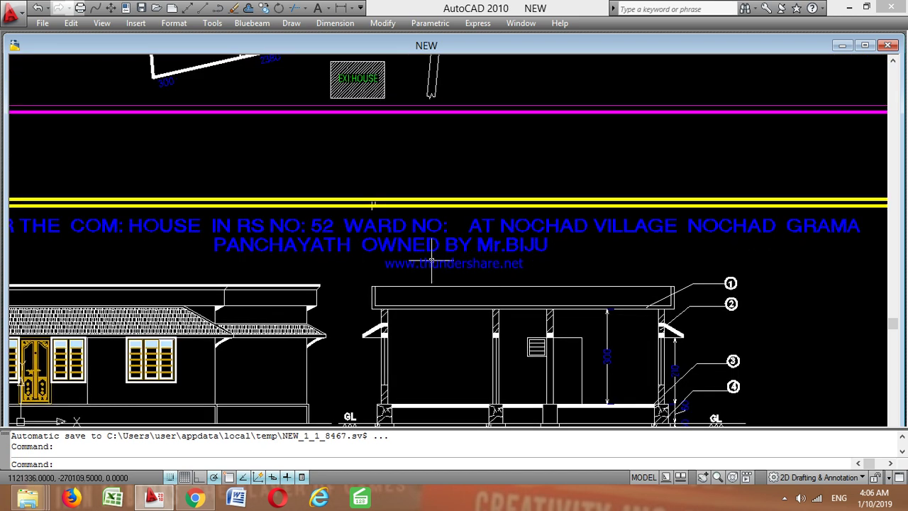
scroll(425, 261, "down", 2)
scroll(423, 264, "down", 3)
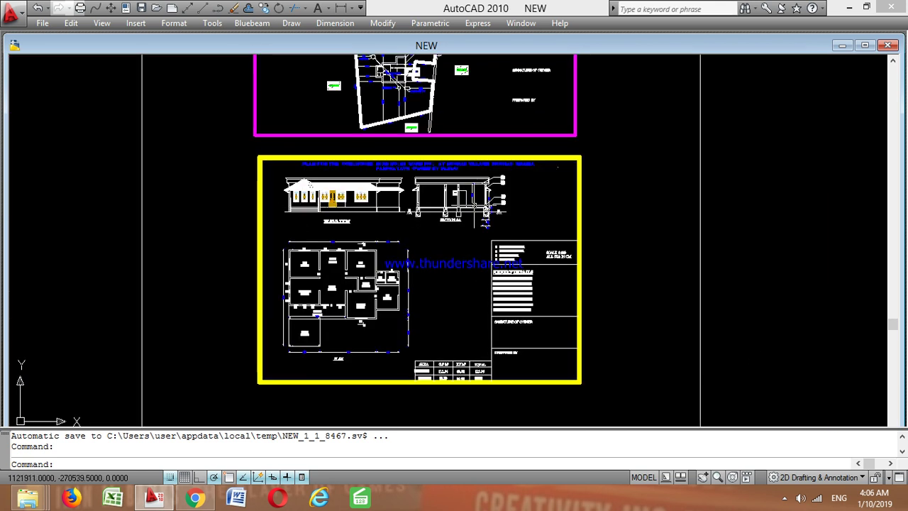
- Examine the site plan sheet, checking the plot boundary, house position, access, well, soak pit and leach pit with their distances
mouse_move(393, 72)
middle_mouse_down()
mouse_move(355, 206)
mouse_move(349, 266)
middle_mouse_up()
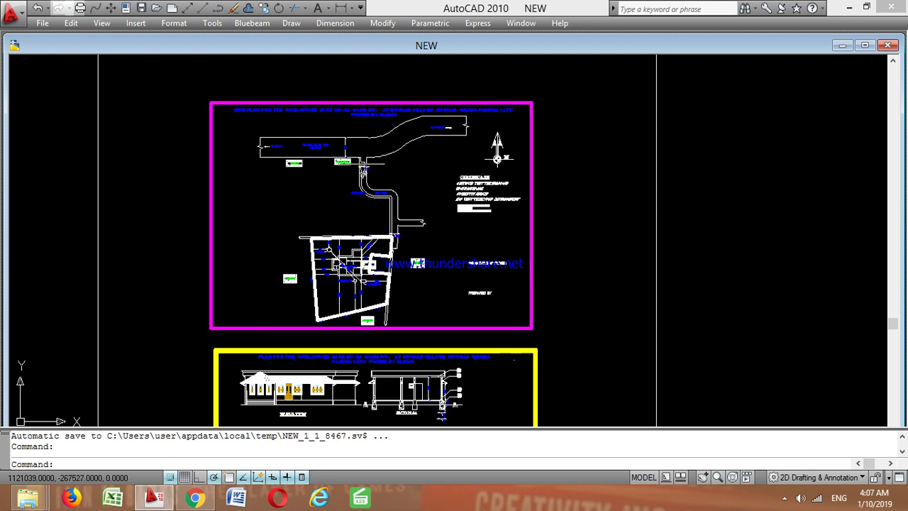
middle_click_drag(415, 190, 416, 37)
scroll(354, 119, "up", 3)
middle_click_drag(359, 118, 348, 219)
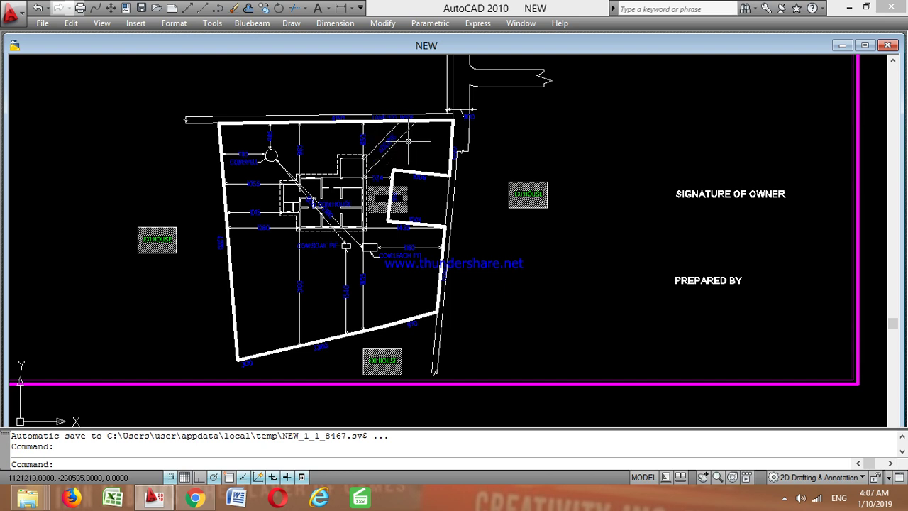
scroll(368, 256, "up", 3)
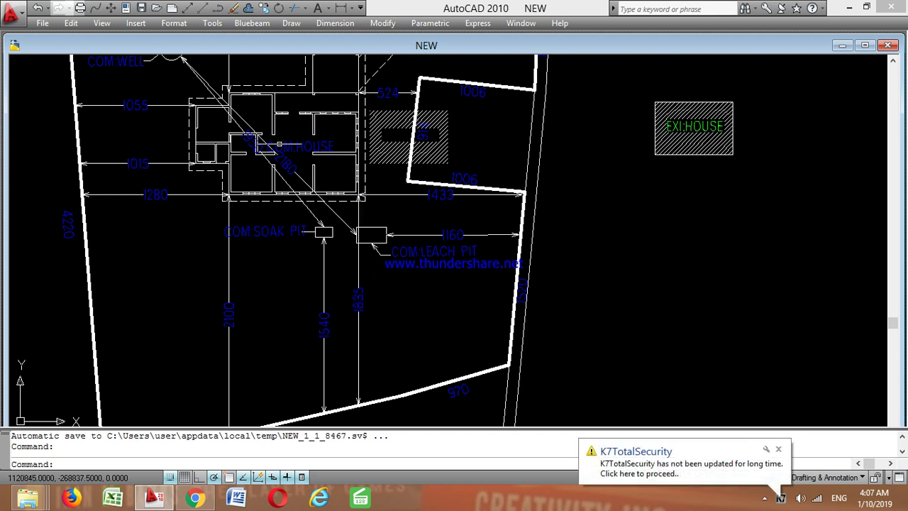
scroll(278, 145, "down", 2)
scroll(213, 135, "up", 3)
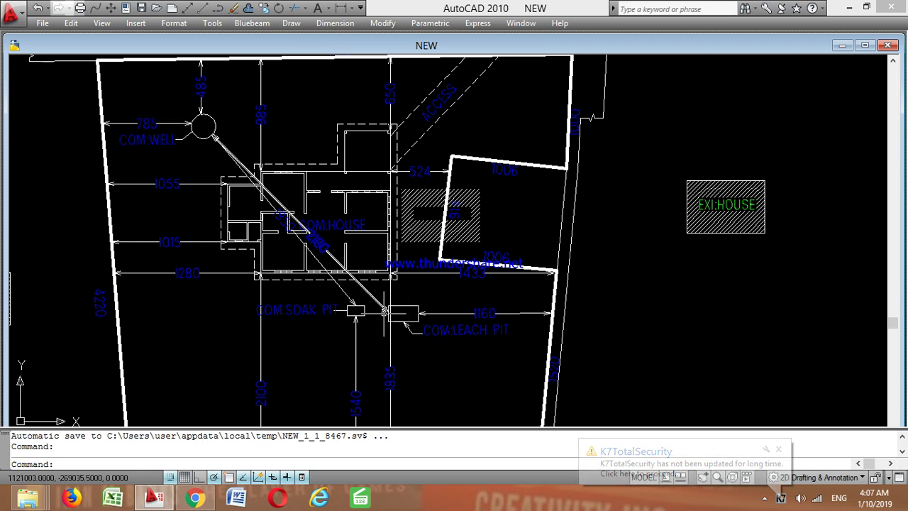
middle_click_drag(398, 231, 300, 246)
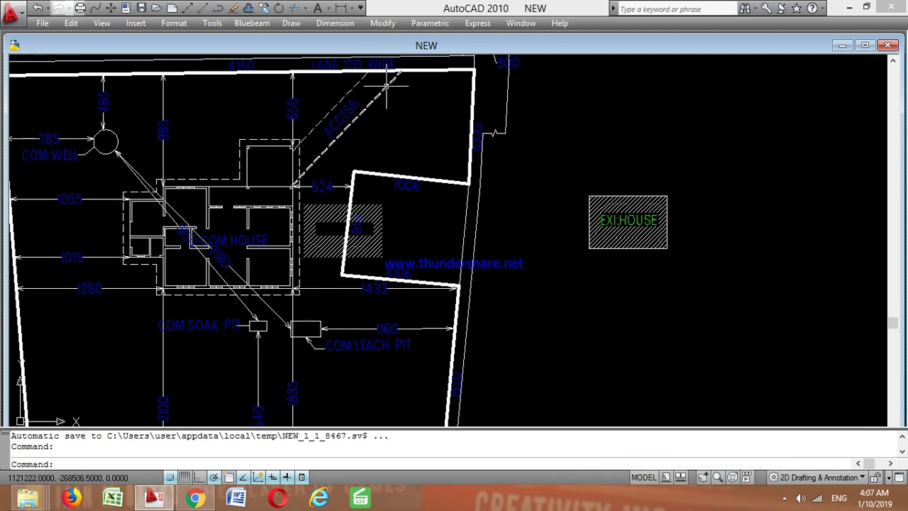
middle_click_drag(401, 138, 544, 102)
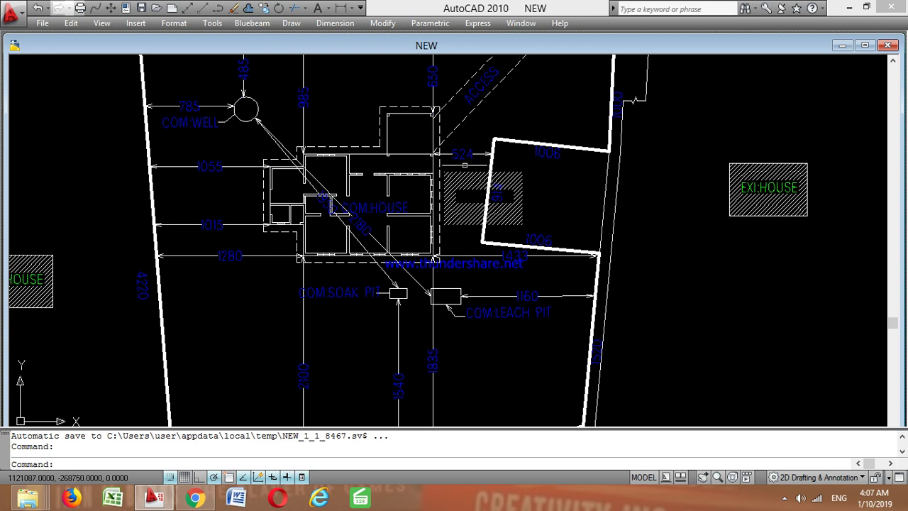
scroll(426, 153, "down", 3)
scroll(382, 147, "up", 3)
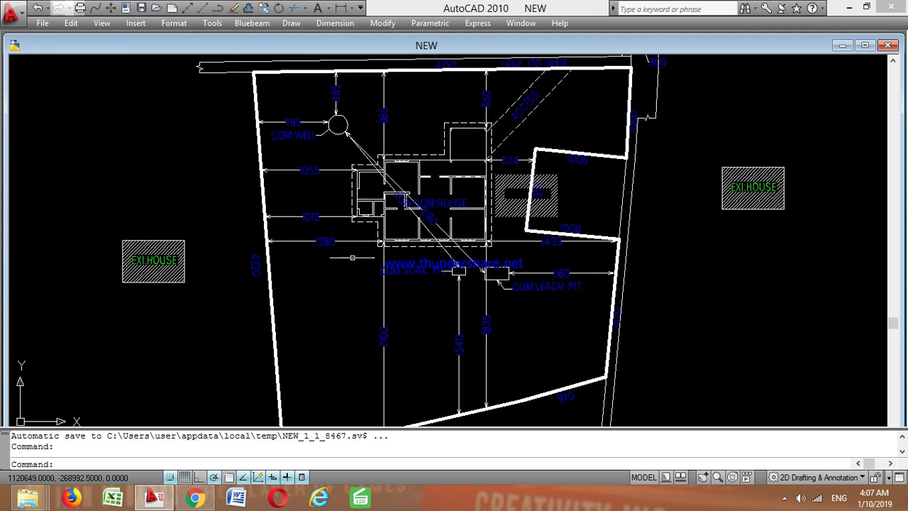
- Read the site plan's certificate text and the plot area, scale and units notes beneath it
mouse_move(502, 221)
middle_mouse_down()
mouse_move(411, 153)
mouse_move(255, 247)
middle_mouse_up()
scroll(429, 248, "down", 3)
scroll(418, 236, "up", 5)
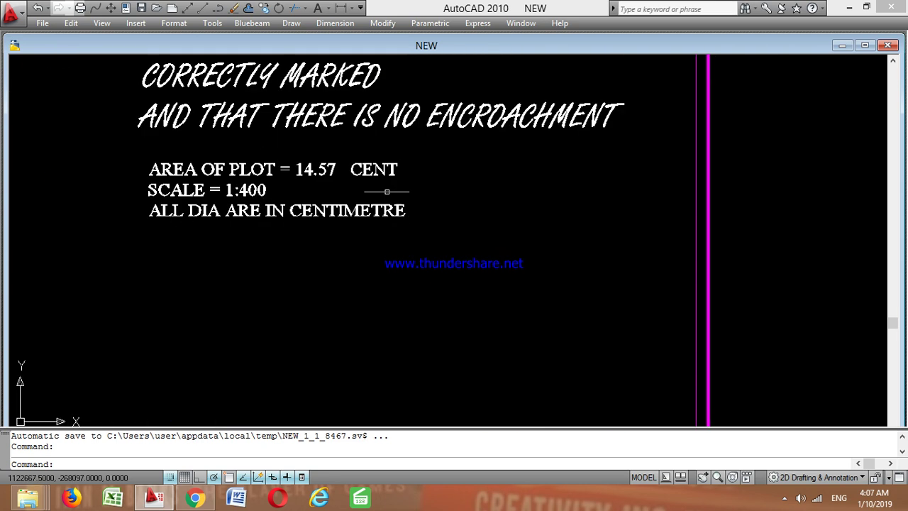
middle_click_drag(364, 169, 397, 233)
left_click(197, 247)
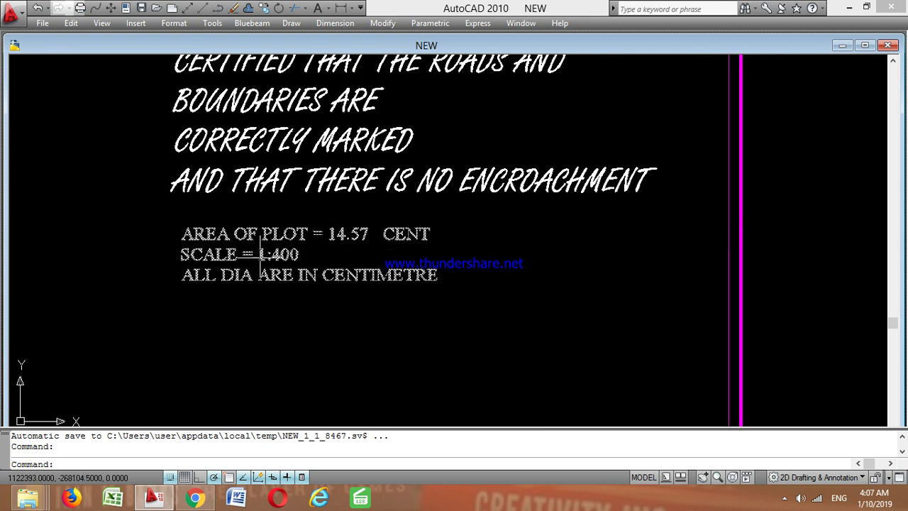
scroll(324, 221, "down", 6)
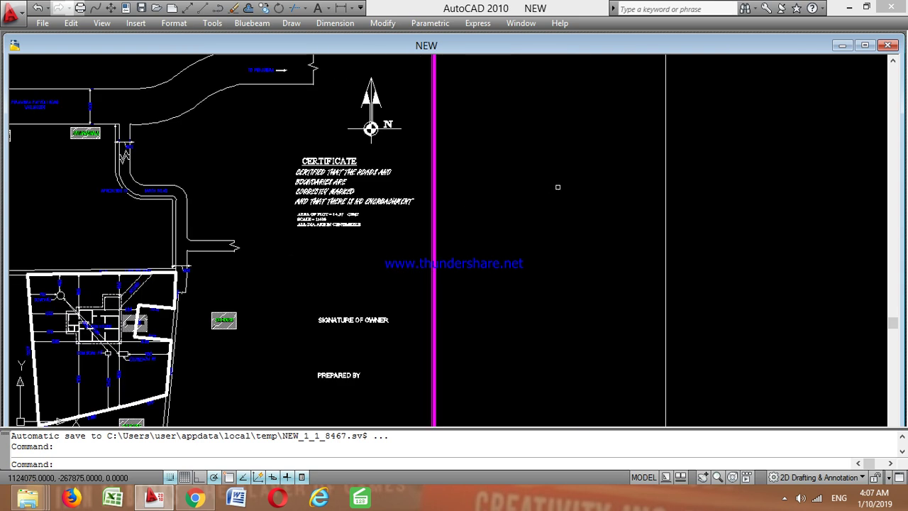
- Review the site plan and building plan sheets in turn and bring the service plan sheet into view
middle_click_drag(437, 254, 473, 115)
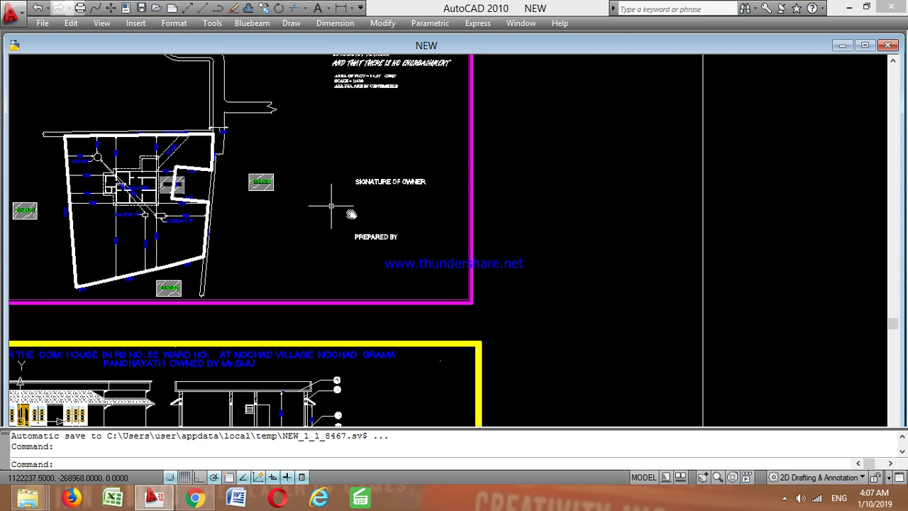
middle_click_drag(332, 207, 472, 266)
middle_click_drag(370, 165, 469, 284)
middle_click_drag(436, 80, 420, 295)
scroll(421, 284, "down", 3)
middle_click_drag(426, 217, 418, 67)
middle_click_drag(439, 290, 410, 136)
mouse_move(394, 263)
middle_mouse_down()
mouse_move(393, 235)
mouse_move(413, 232)
middle_mouse_up()
scroll(392, 236, "up", 5)
scroll(424, 259, "up", 3)
scroll(469, 204, "down", 4)
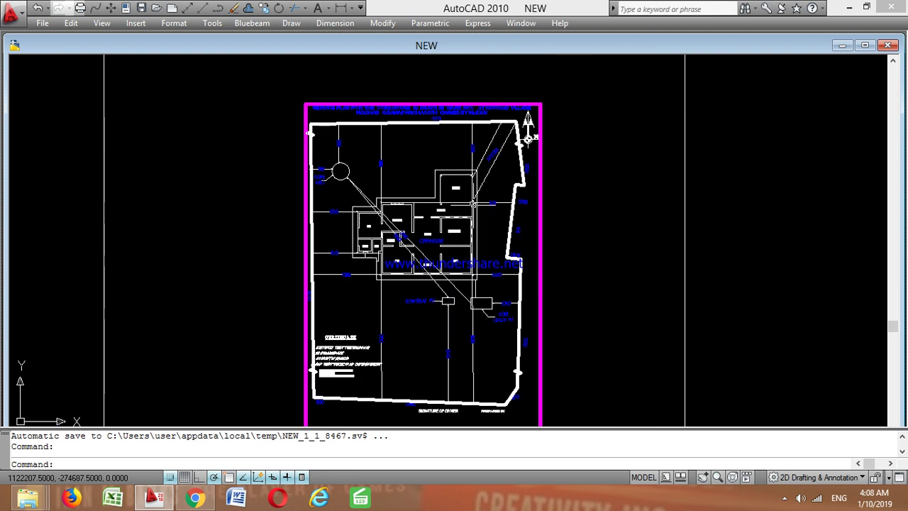
- Examine the service plan sheet, including its title, room layout, well, pits, access path and boundary distances
scroll(329, 122, "up", 3)
mouse_move(705, 332)
middle_mouse_down()
mouse_move(637, 239)
mouse_move(568, 269)
middle_mouse_up()
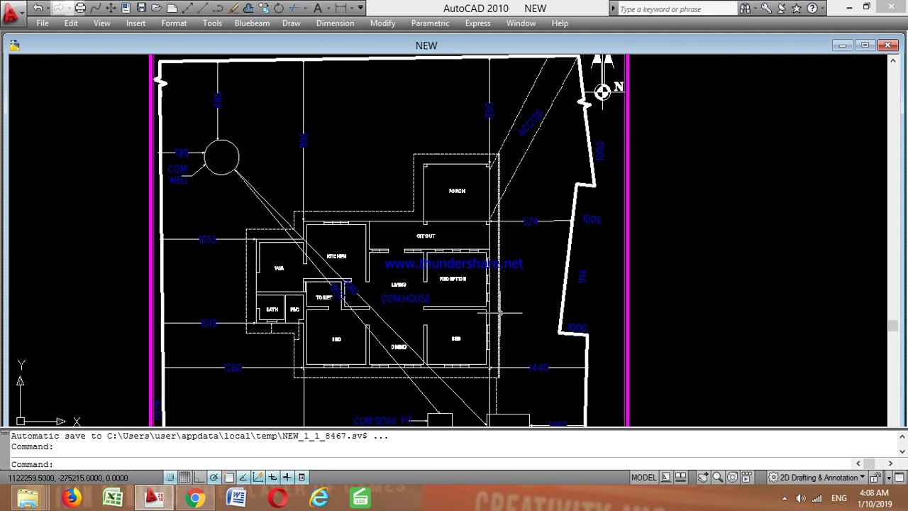
scroll(449, 241, "down", 2)
middle_click_drag(449, 242, 434, 218)
middle_click_drag(373, 275, 361, 299)
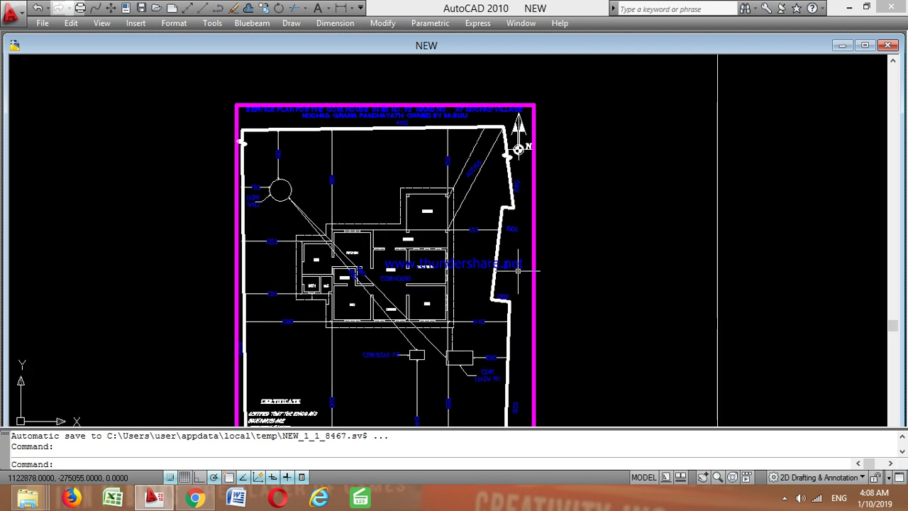
mouse_move(464, 298)
middle_mouse_down()
mouse_move(404, 229)
mouse_move(419, 244)
mouse_move(425, 174)
middle_mouse_up()
scroll(403, 229, "down", 1)
scroll(335, 271, "up", 3)
middle_click_drag(279, 193, 483, 210)
scroll(373, 220, "up", 3)
scroll(383, 215, "down", 3)
middle_click_drag(457, 153, 351, 272)
middle_click_drag(401, 92, 300, 267)
middle_click_drag(337, 142, 300, 264)
middle_click_drag(428, 213, 410, 320)
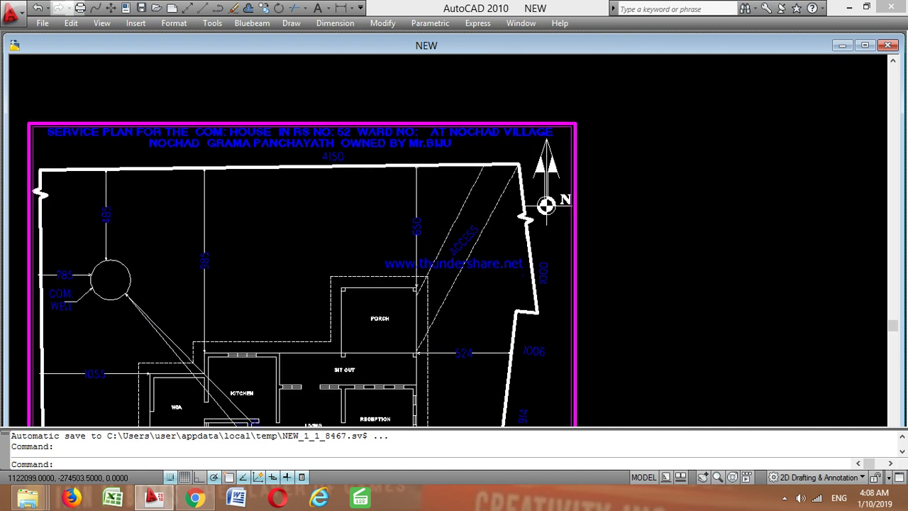
- Return to the building plan sheet and view its floor plan, joinery details and area table
scroll(412, 319, "down", 1)
mouse_move(543, 235)
middle_mouse_down()
mouse_move(536, 370)
mouse_move(482, 510)
middle_mouse_up()
mouse_move(369, 270)
middle_mouse_down()
mouse_move(376, 286)
mouse_move(436, 310)
middle_mouse_up()
middle_click_drag(328, 285, 385, 224)
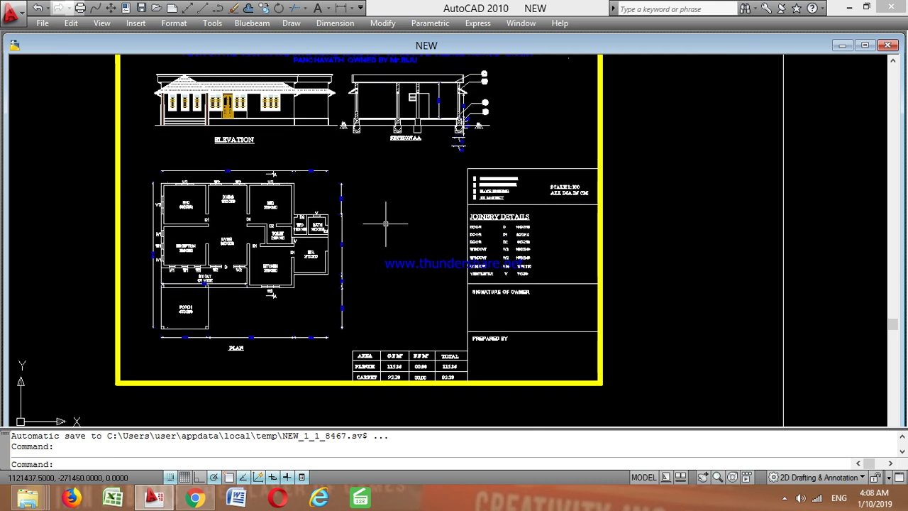